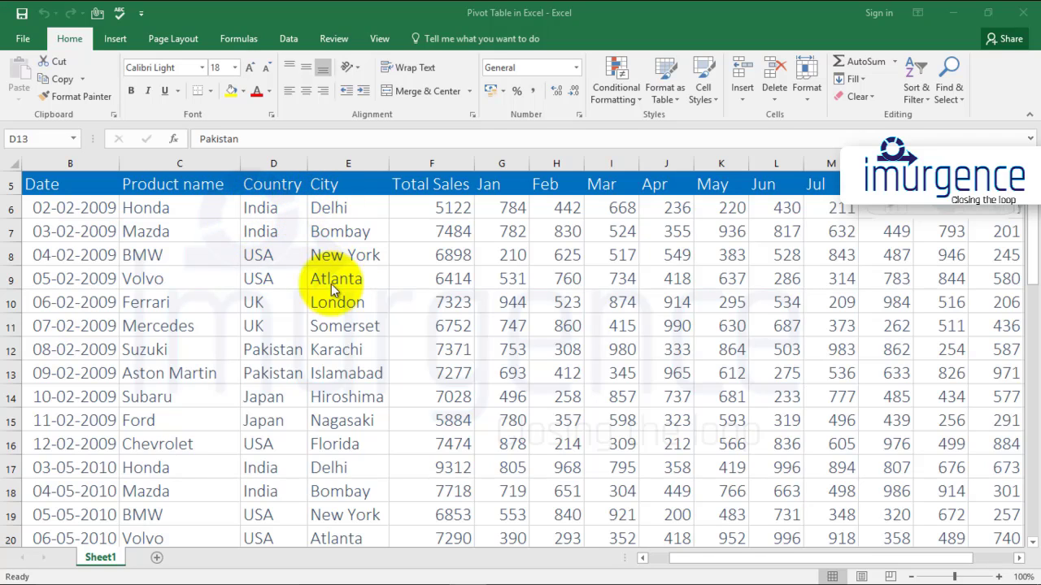
# Examine the car sales data on Sheet1, from the Date, Product name, Country, City and Total Sales columns down to the last record
pyautogui.click(687, 559)
pyautogui.click(440, 209)
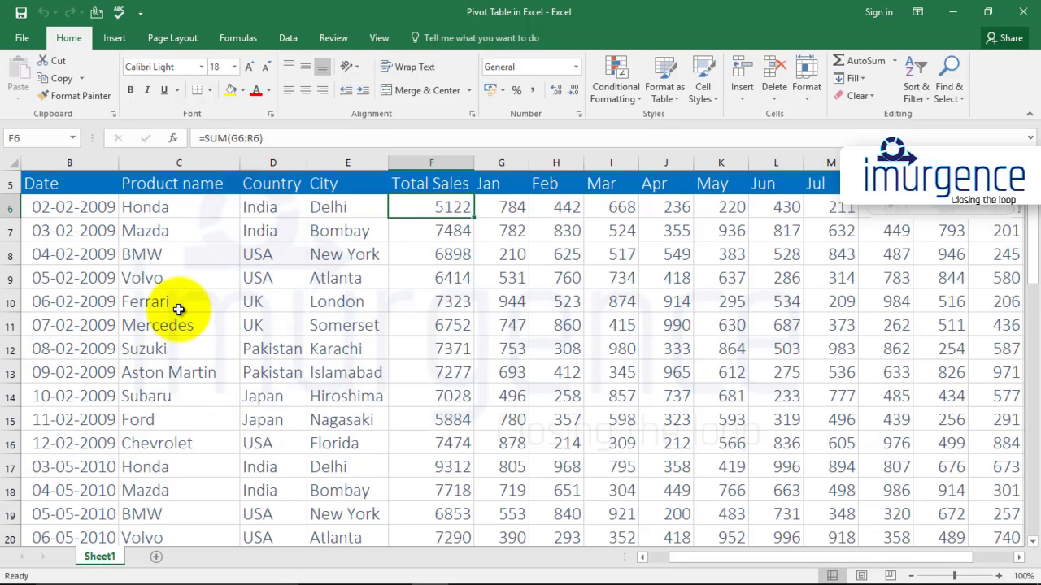
pyautogui.click(207, 271)
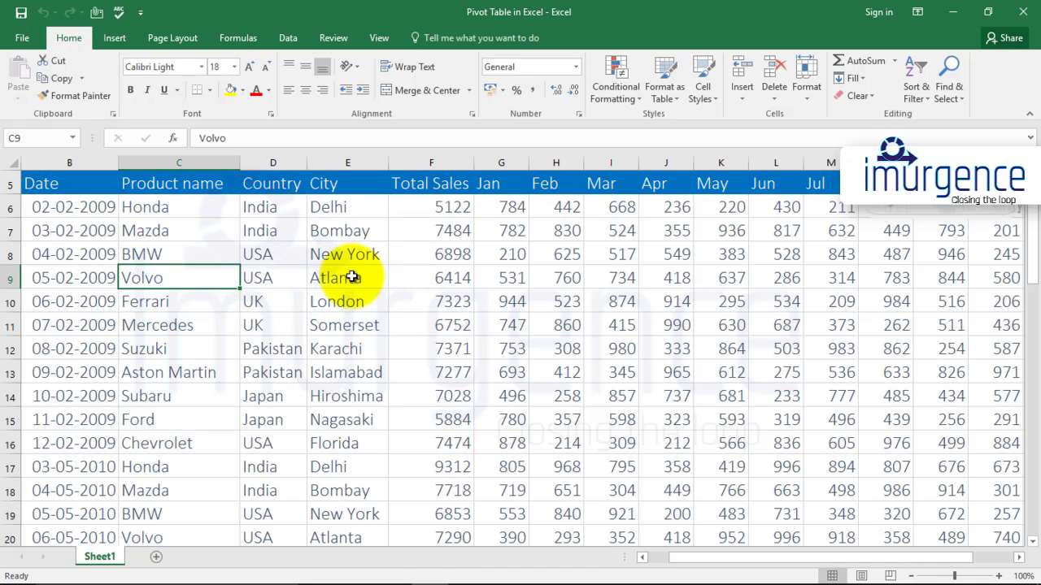
pyautogui.click(408, 275)
pyautogui.scroll(-11, 284, 301)
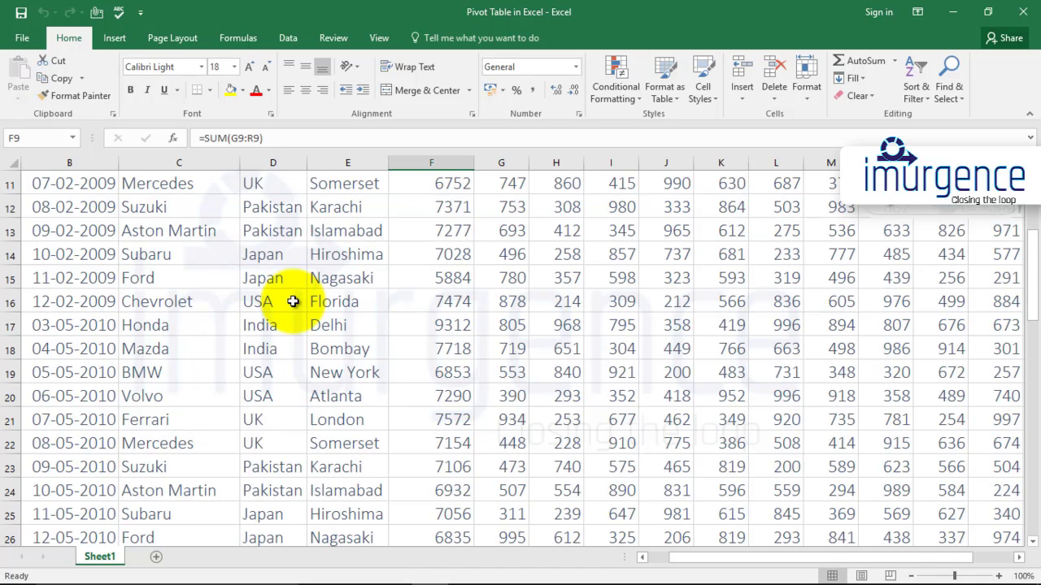
pyautogui.scroll(-6, 289, 302)
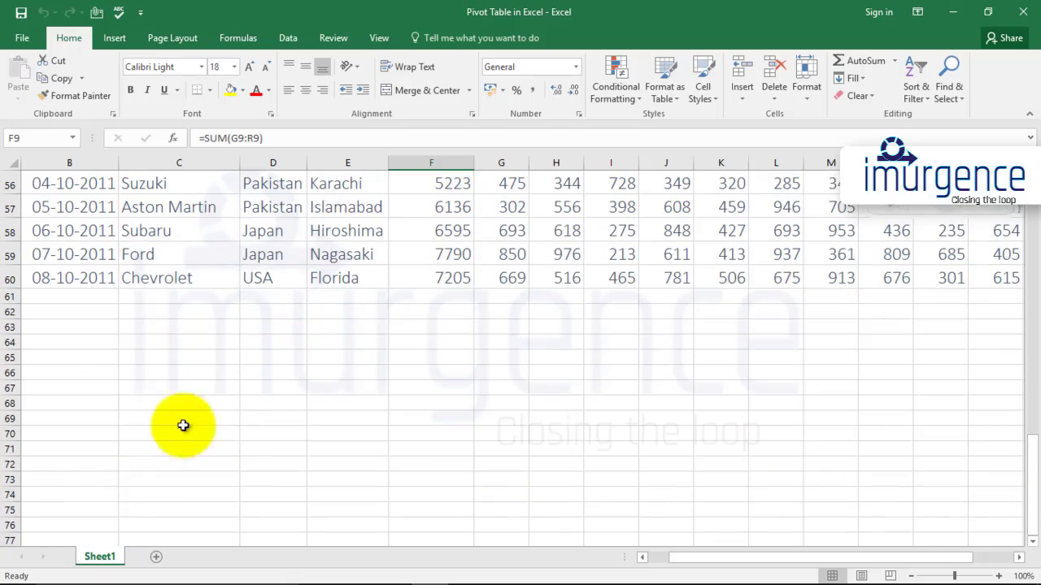
pyautogui.scroll(16, 383, 286)
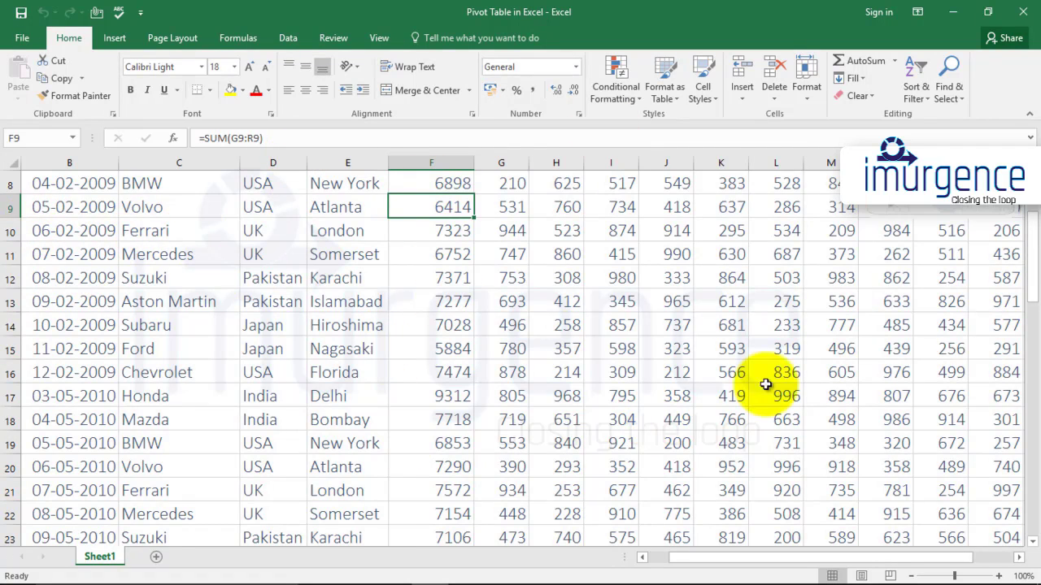
pyautogui.scroll(3, 441, 367)
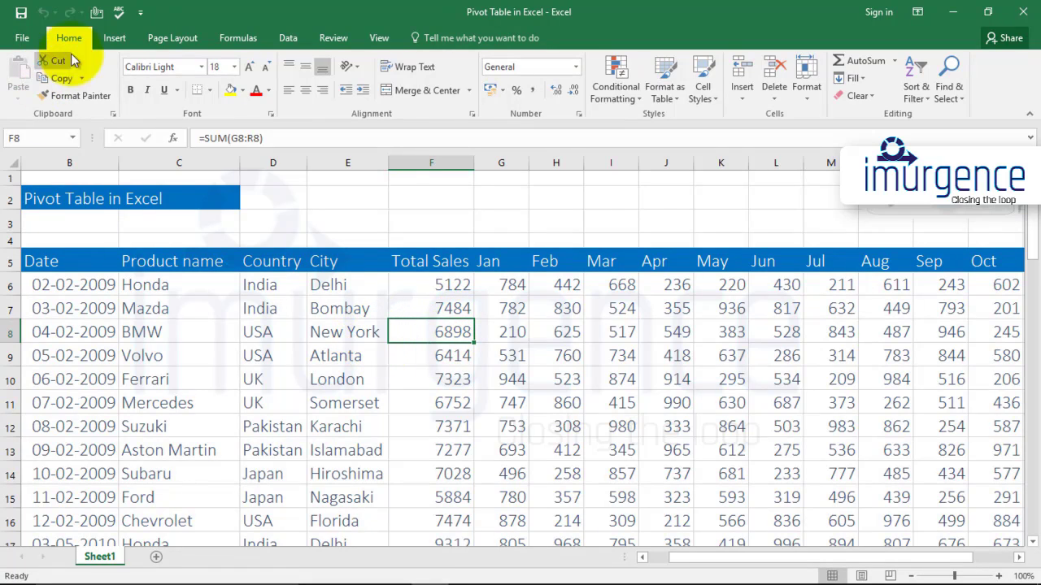
# Create a pivot table from the range Sheet1!$B$5:$R$60 on a new worksheet
pyautogui.click(114, 39)
pyautogui.click(32, 65)
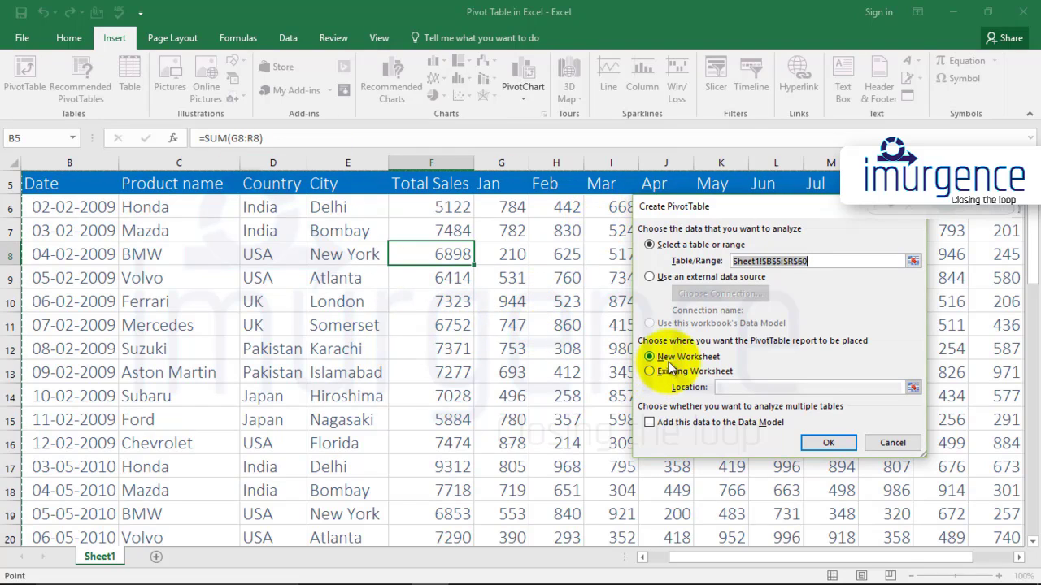
pyautogui.click(823, 440)
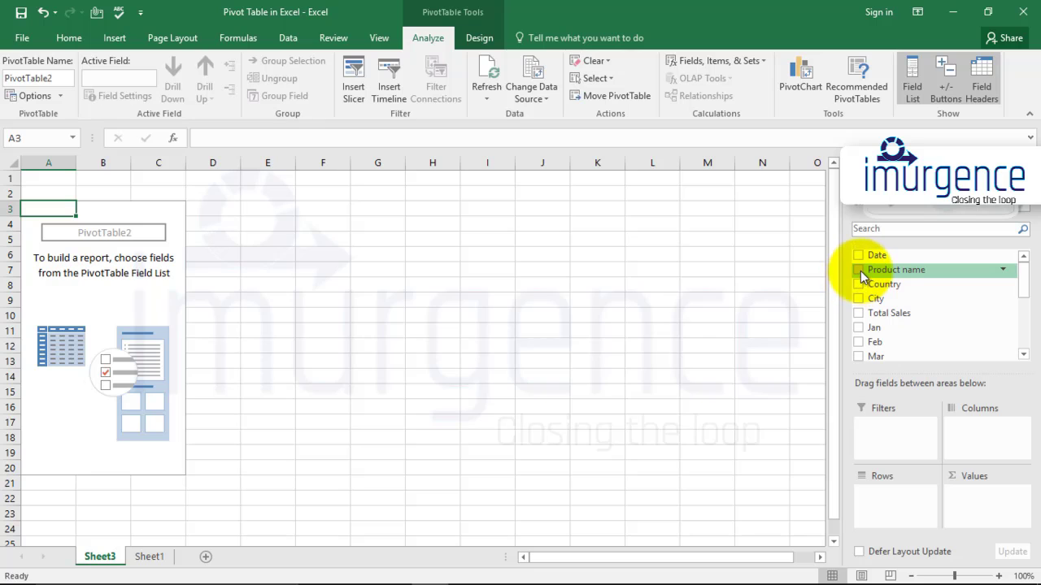
# Summarize Total Sales by product by placing Product name in the rows and Total Sales in the values
pyautogui.moveTo(862, 276); pyautogui.dragTo(894, 497)
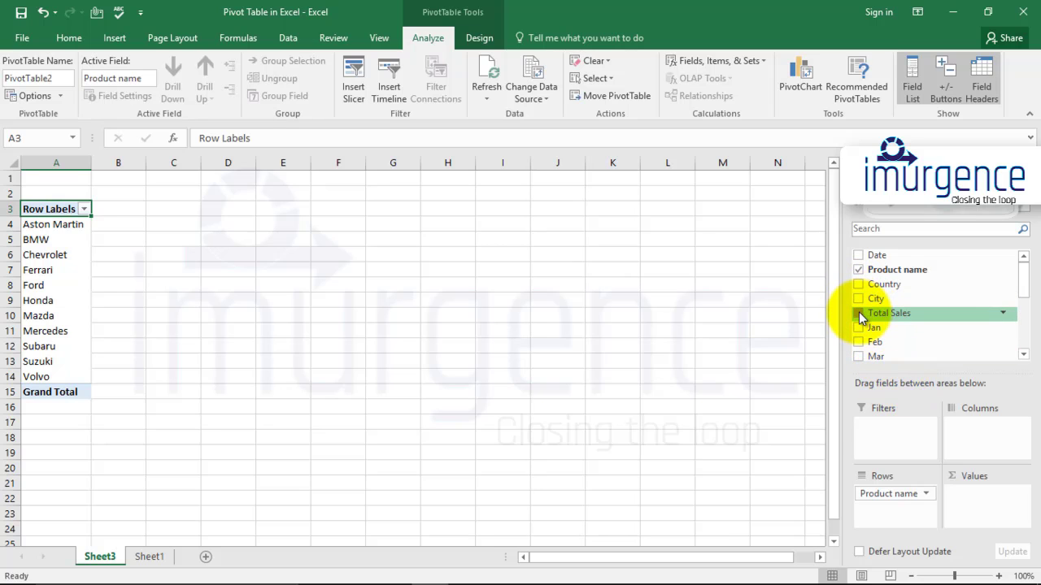
pyautogui.moveTo(858, 311); pyautogui.dragTo(970, 505)
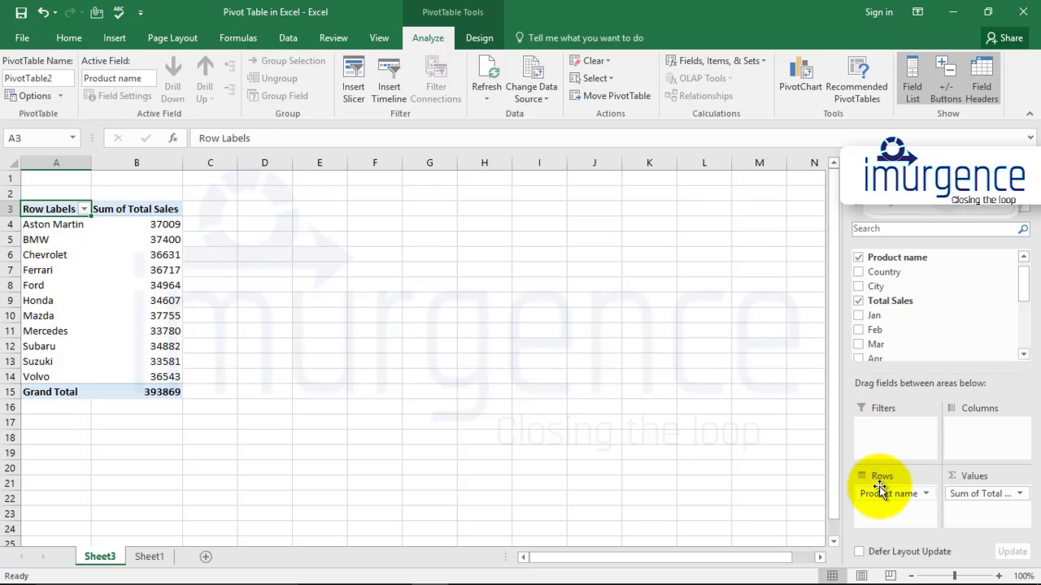
# Replace the product summary with Country in the rows and the sum of Total Sales in the values
pyautogui.moveTo(884, 498); pyautogui.dragTo(930, 274)
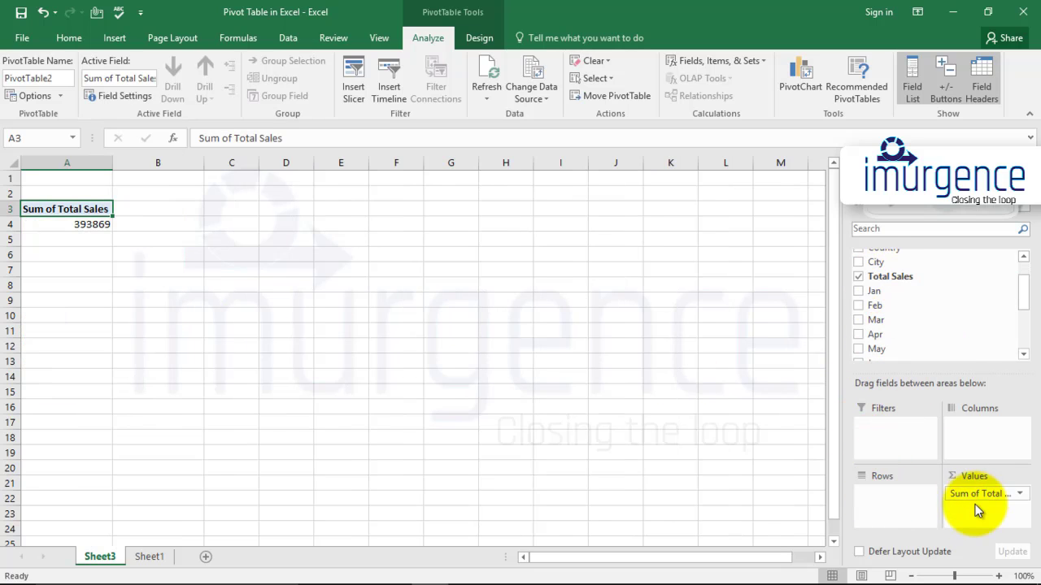
pyautogui.moveTo(978, 503); pyautogui.dragTo(893, 498)
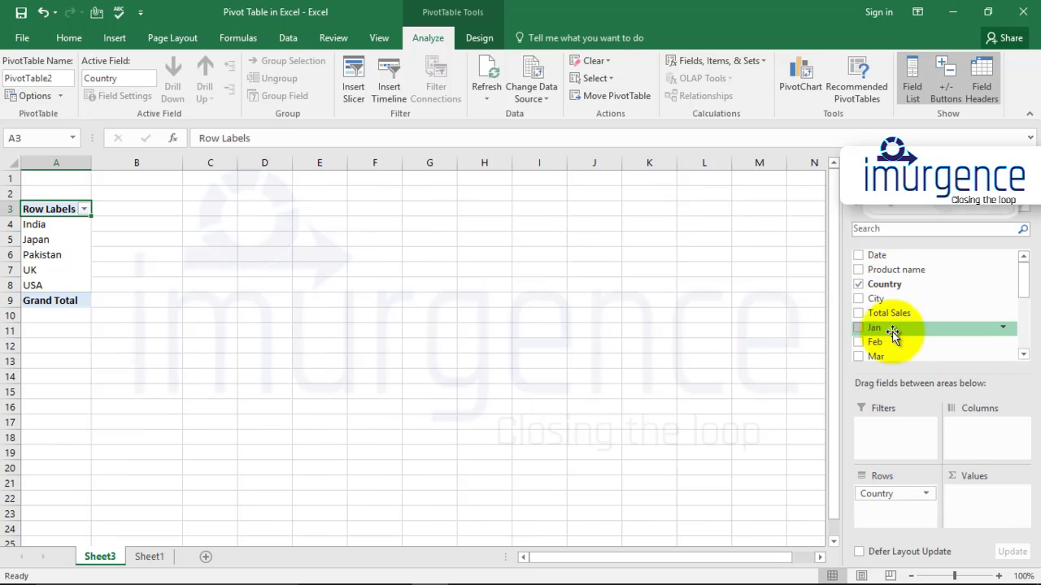
pyautogui.moveTo(865, 316); pyautogui.dragTo(975, 514)
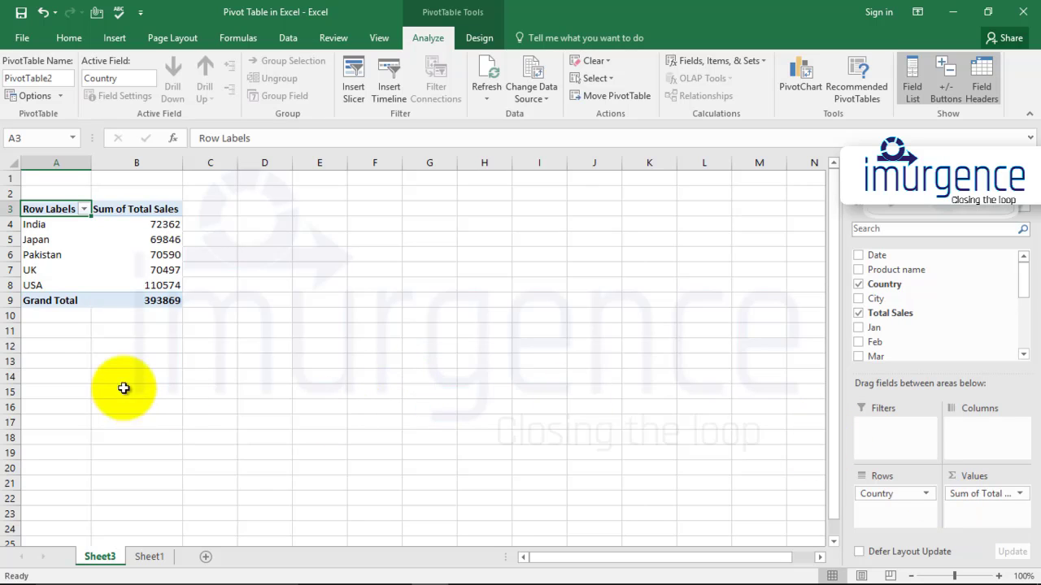
# Switch the pivot table to January sales per product, with Product name in the rows and Jan in the values
pyautogui.moveTo(870, 497); pyautogui.dragTo(866, 297)
pyautogui.moveTo(957, 493)
pyautogui.mouseDown()
pyautogui.moveTo(884, 297)
pyautogui.moveTo(893, 301)
pyautogui.moveTo(876, 399)
pyautogui.moveTo(893, 502)
pyautogui.moveTo(977, 492)
pyautogui.mouseUp()
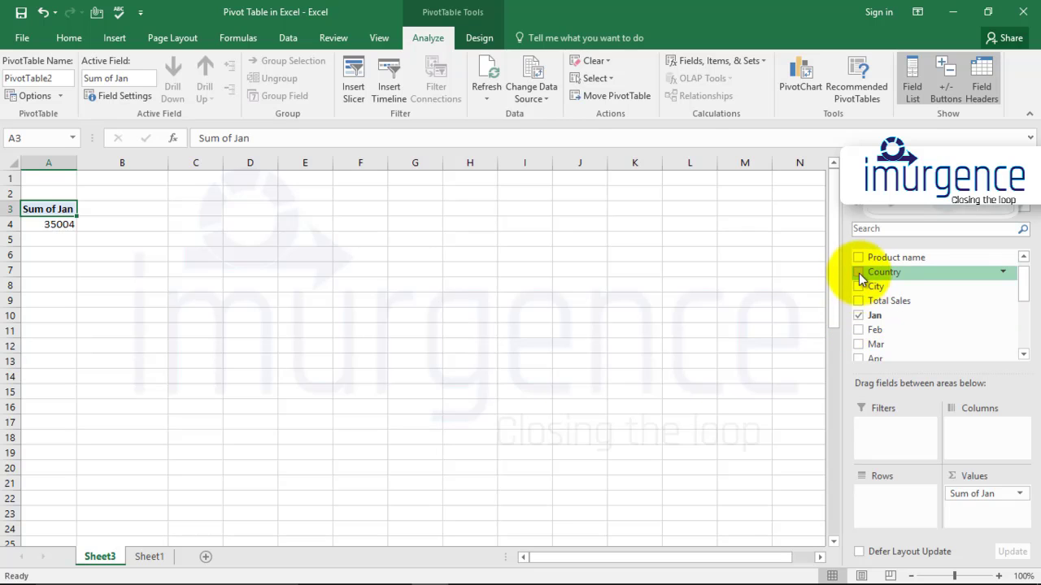
pyautogui.moveTo(874, 257); pyautogui.dragTo(891, 506)
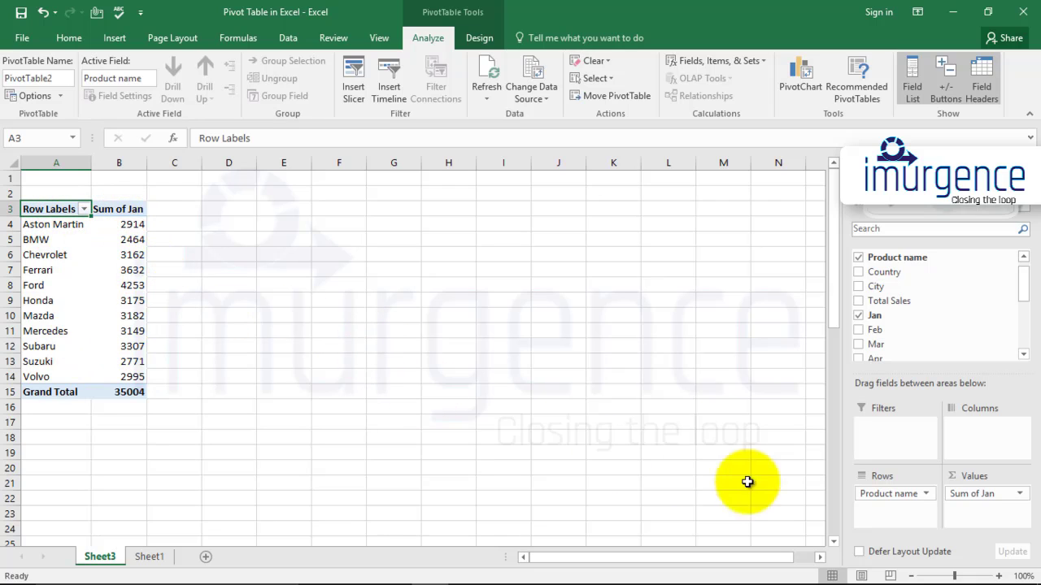
# Clear the Jan and Product name fields, and lay out Product name across the columns with Total Sales as values
pyautogui.click(857, 315)
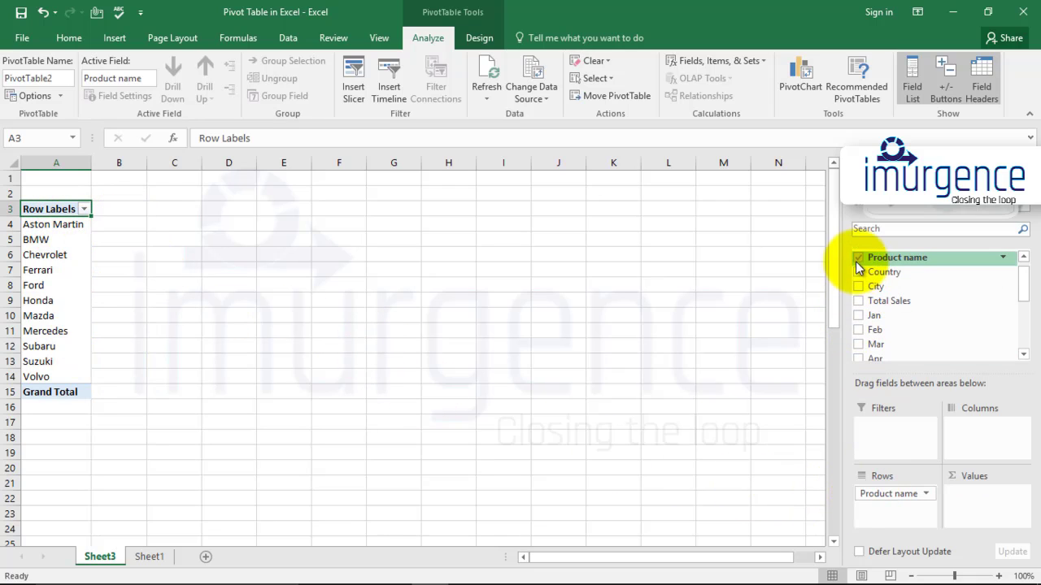
pyautogui.click(857, 258)
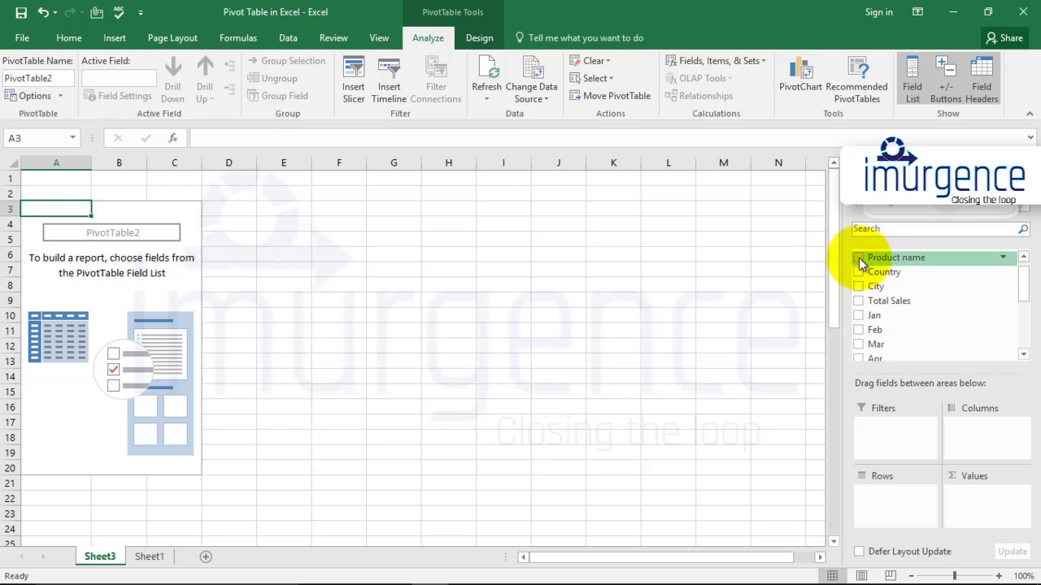
pyautogui.moveTo(860, 261); pyautogui.dragTo(979, 441)
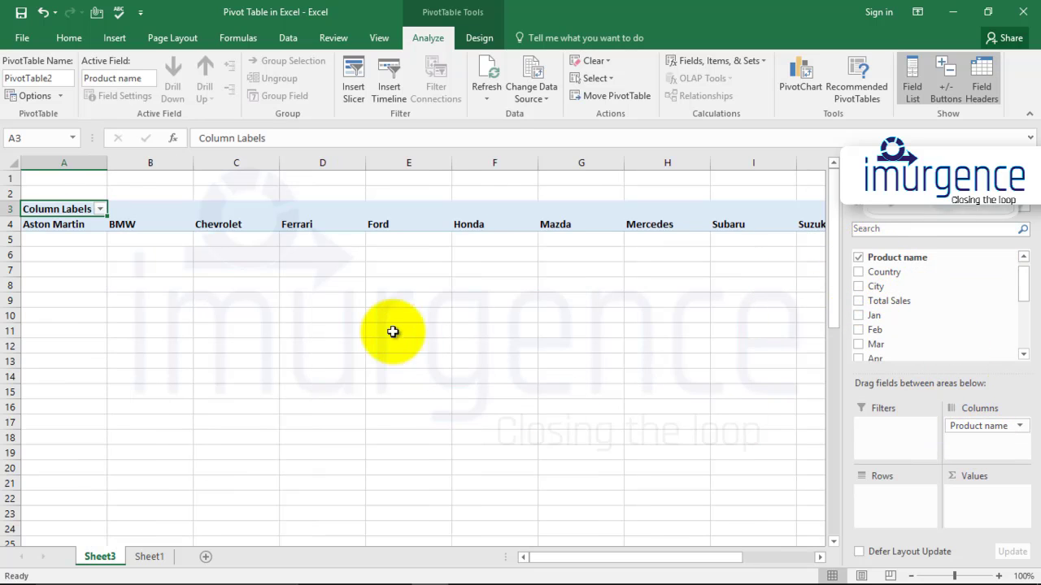
pyautogui.moveTo(874, 301); pyautogui.dragTo(974, 496)
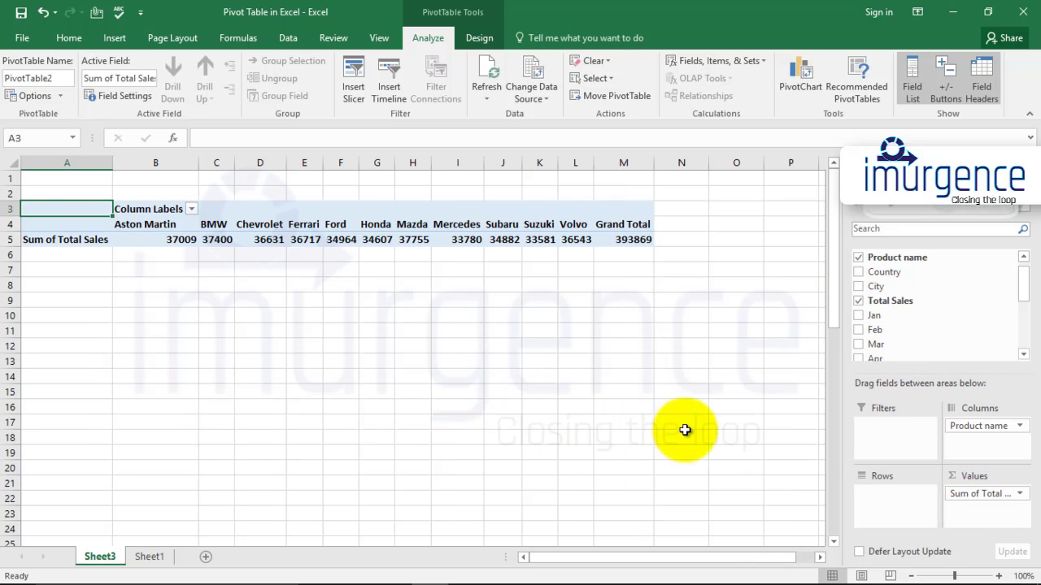
# Remove the column layout and rebuild the pivot table with Product name in the rows and Total Sales in the values
pyautogui.click(860, 302)
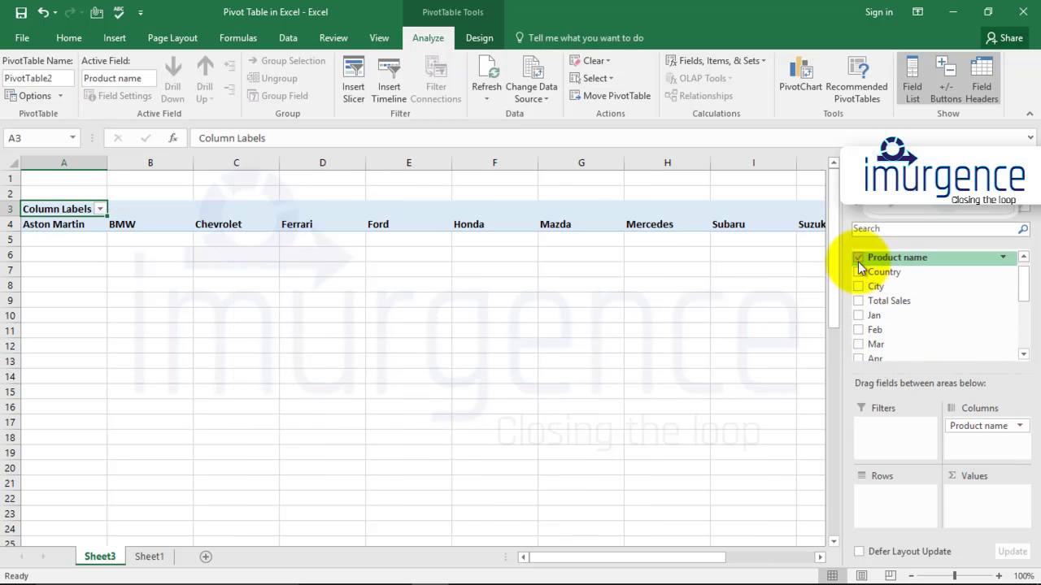
pyautogui.click(858, 259)
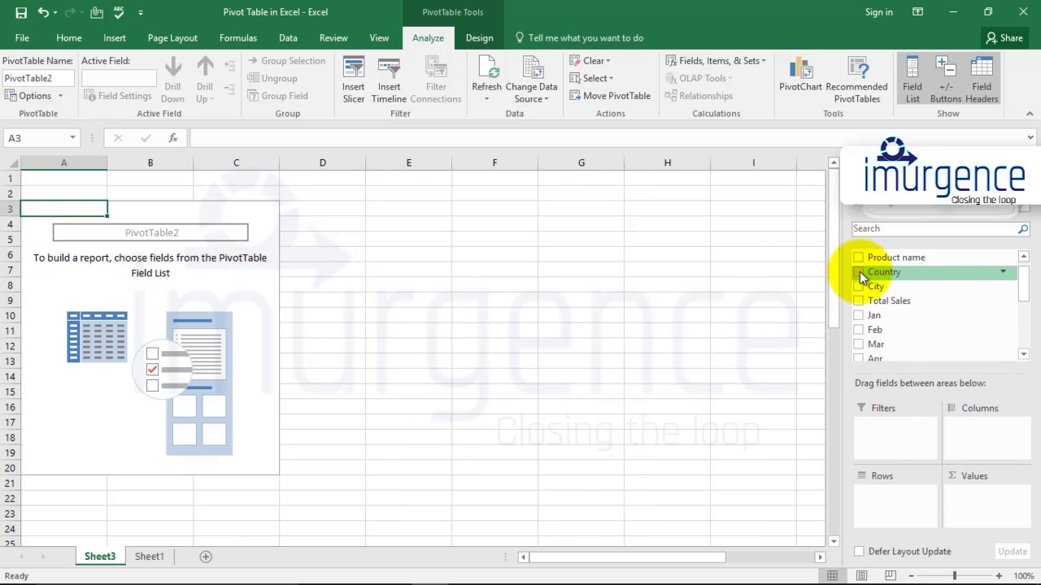
pyautogui.moveTo(859, 261); pyautogui.dragTo(898, 520)
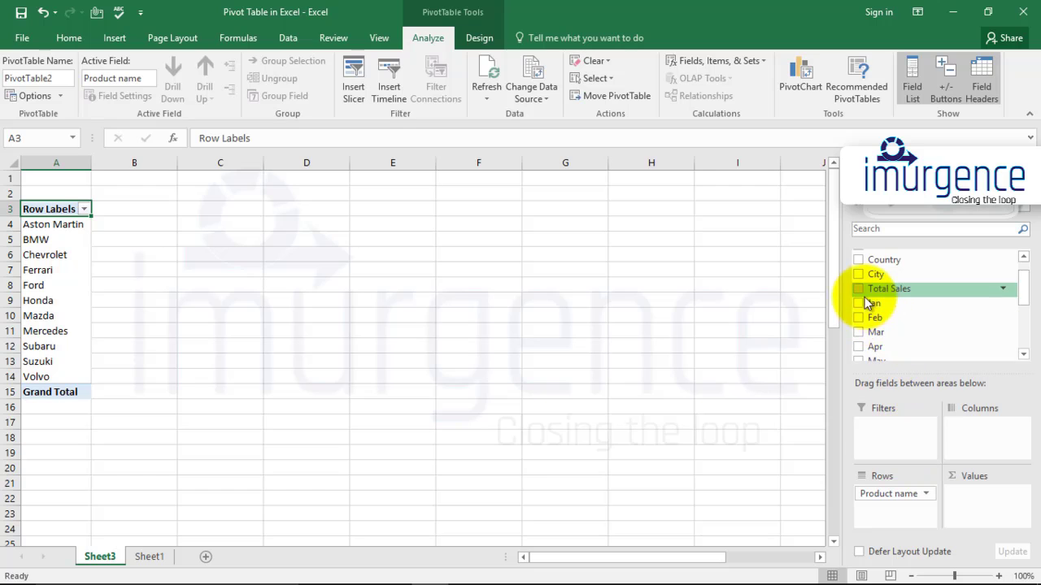
pyautogui.moveTo(872, 295); pyautogui.dragTo(984, 497)
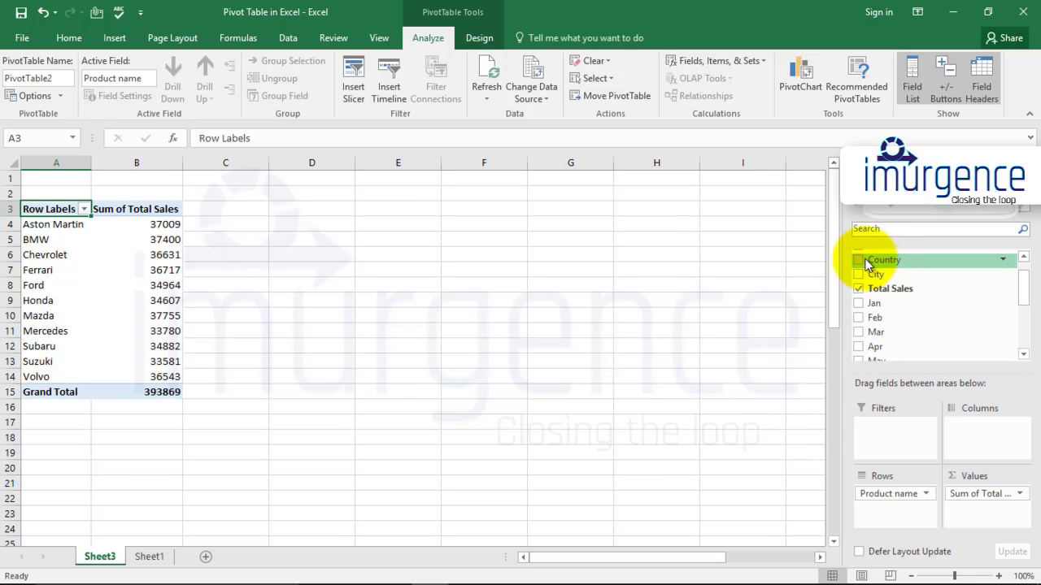
# Add Country as a report filter and restrict the pivot table to India
pyautogui.moveTo(860, 266); pyautogui.dragTo(892, 437)
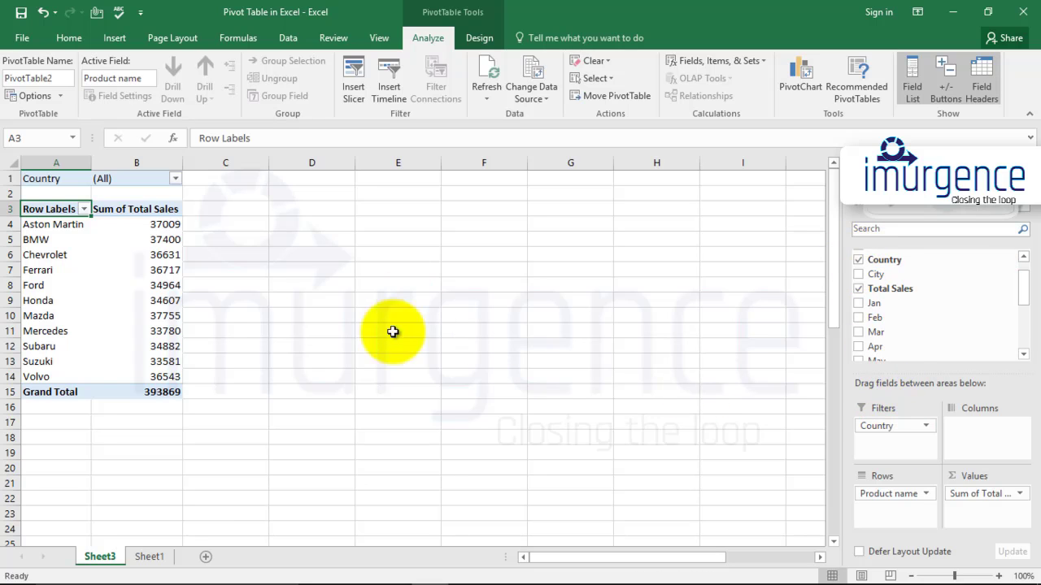
pyautogui.click(176, 180)
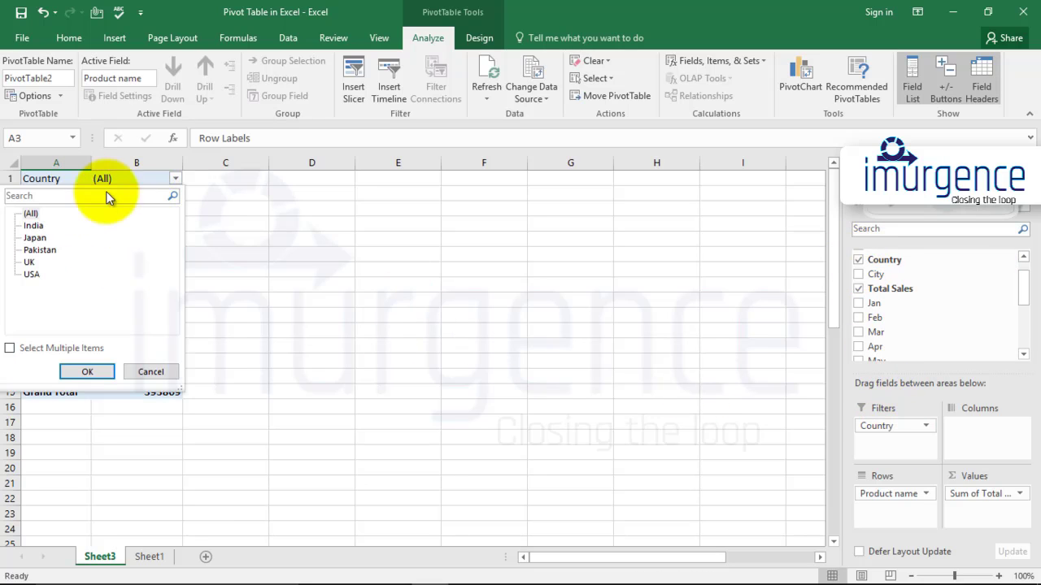
pyautogui.click(33, 225)
pyautogui.click(88, 372)
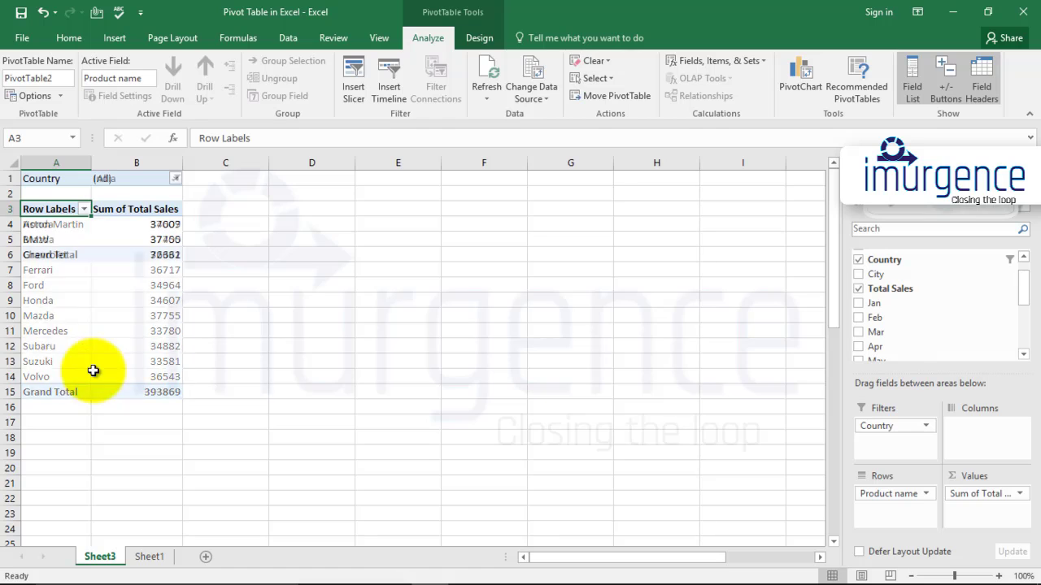
# Allow multiple items in the Country filter and include UK alongside India
pyautogui.click(176, 180)
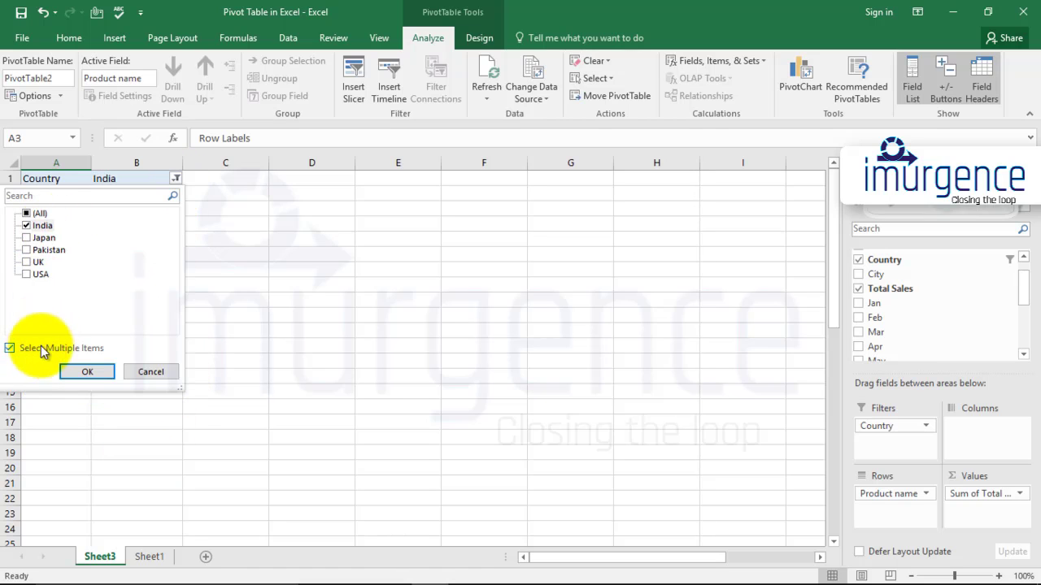
pyautogui.click(27, 262)
pyautogui.click(87, 372)
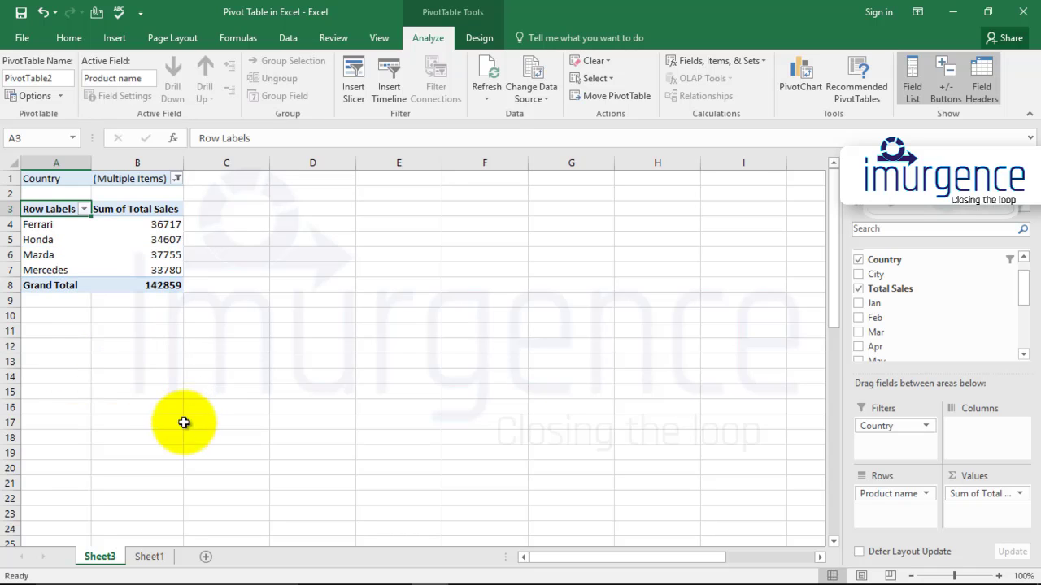
# Reset the Country filter to include all countries
pyautogui.click(176, 180)
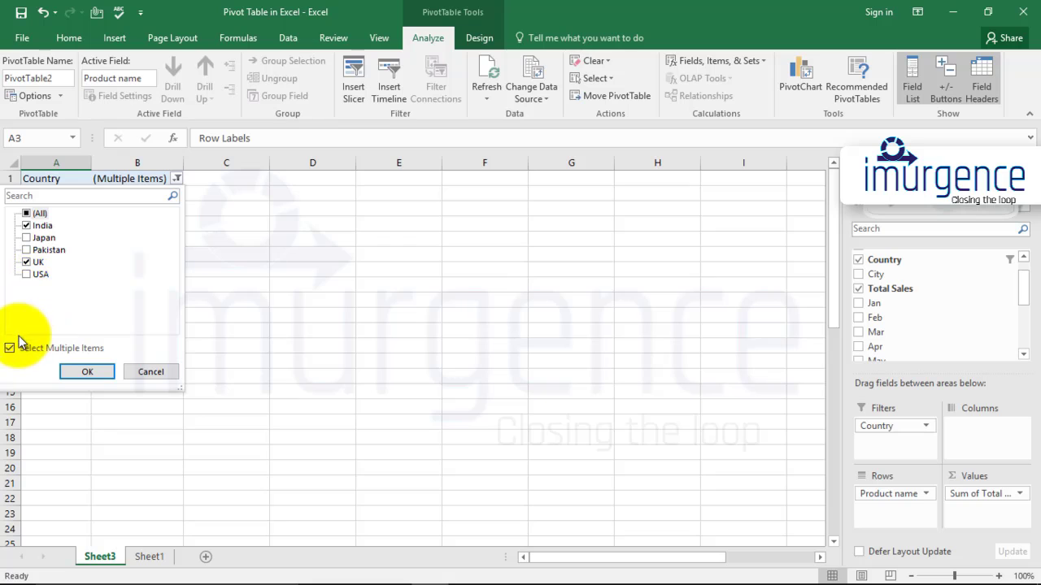
pyautogui.click(92, 370)
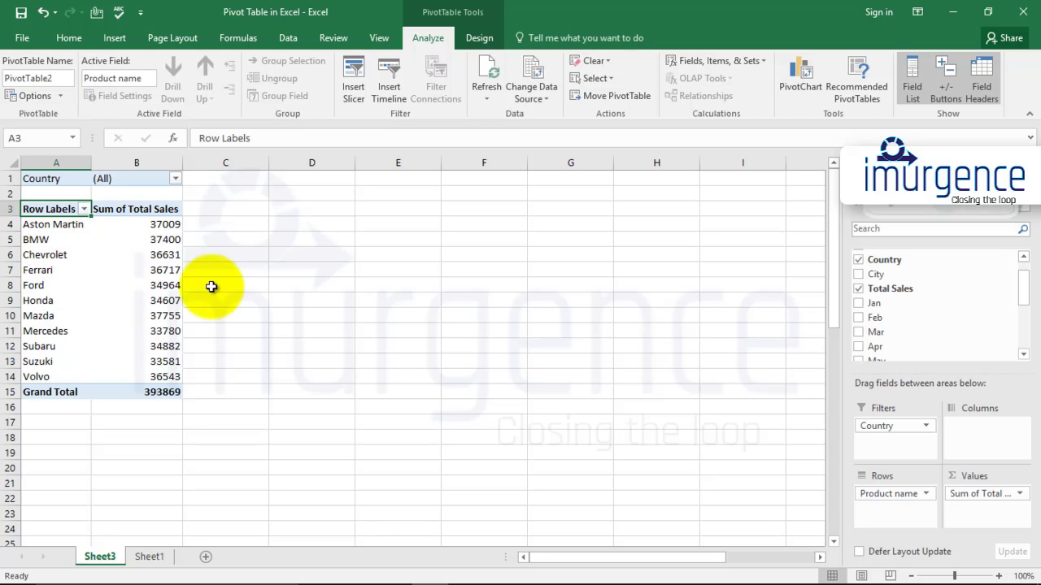
# Create another pivot table from the Sheet1 data range $B$5:$R$60, placed on existing worksheet Sheet3 at cell A35
pyautogui.click(149, 557)
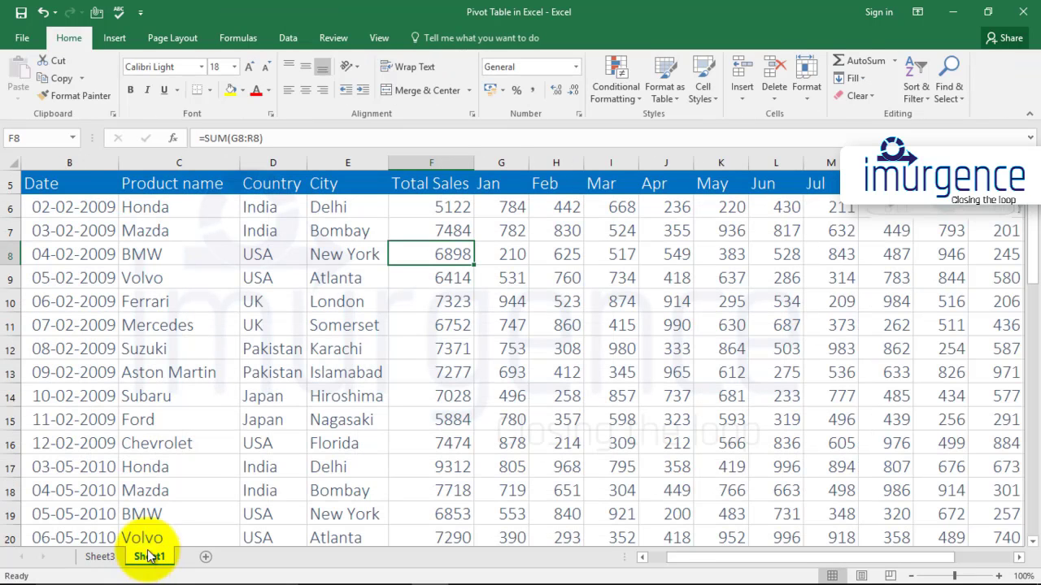
pyautogui.click(67, 236)
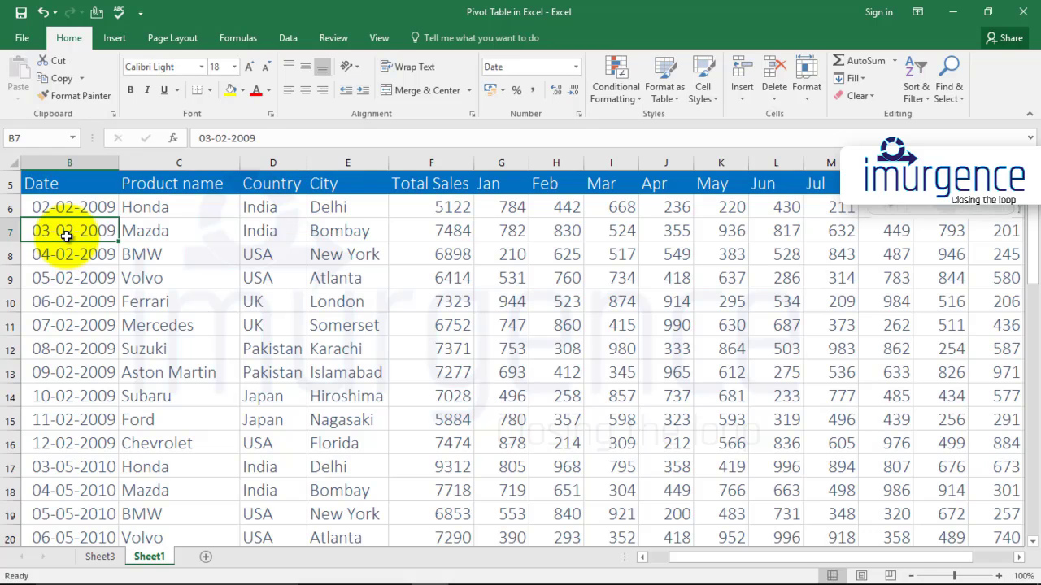
pyautogui.click(153, 253)
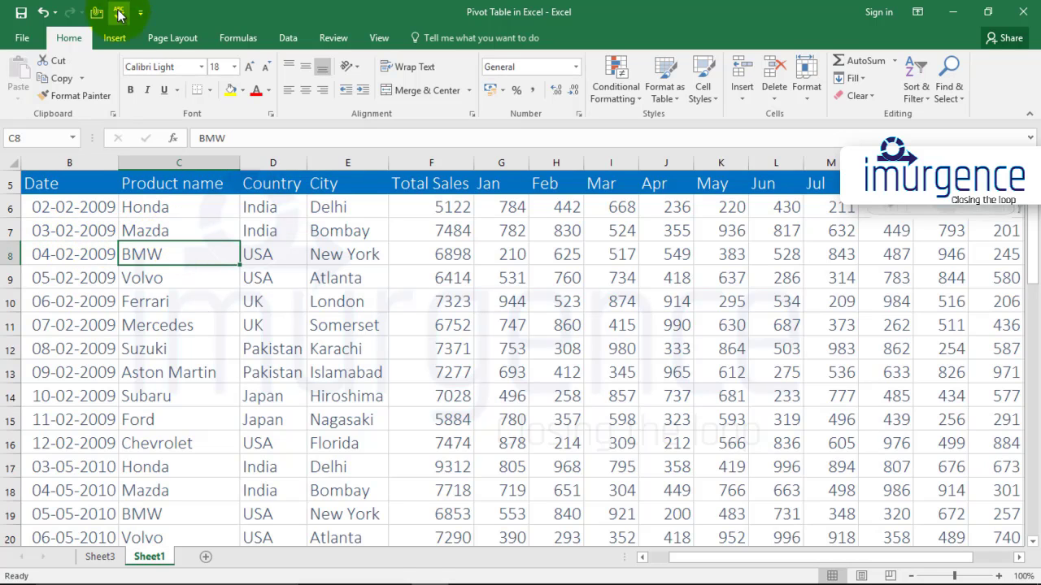
pyautogui.click(114, 38)
pyautogui.click(23, 71)
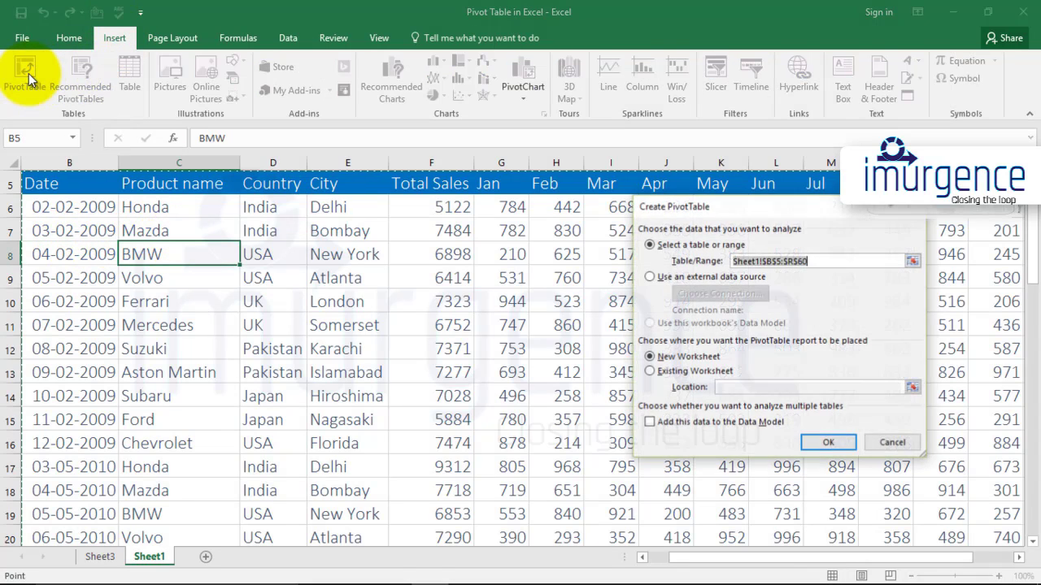
pyautogui.click(668, 372)
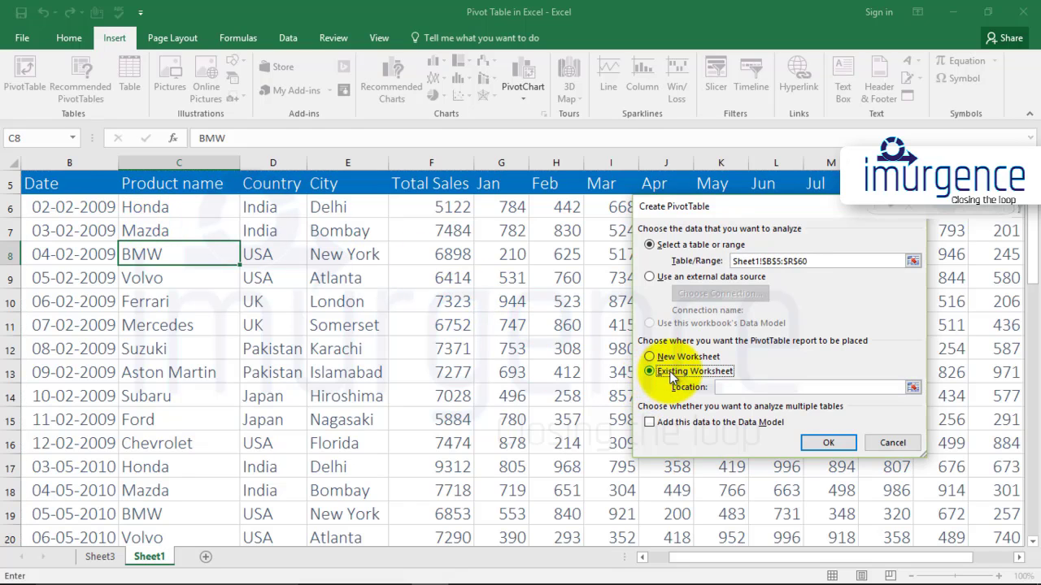
pyautogui.click(98, 558)
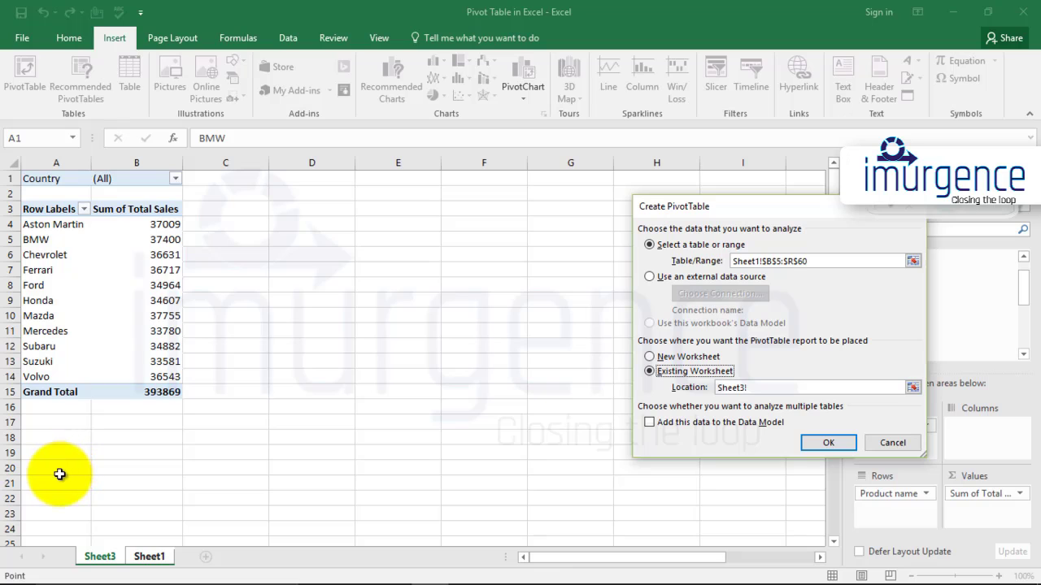
pyautogui.scroll(-6, 409, 472)
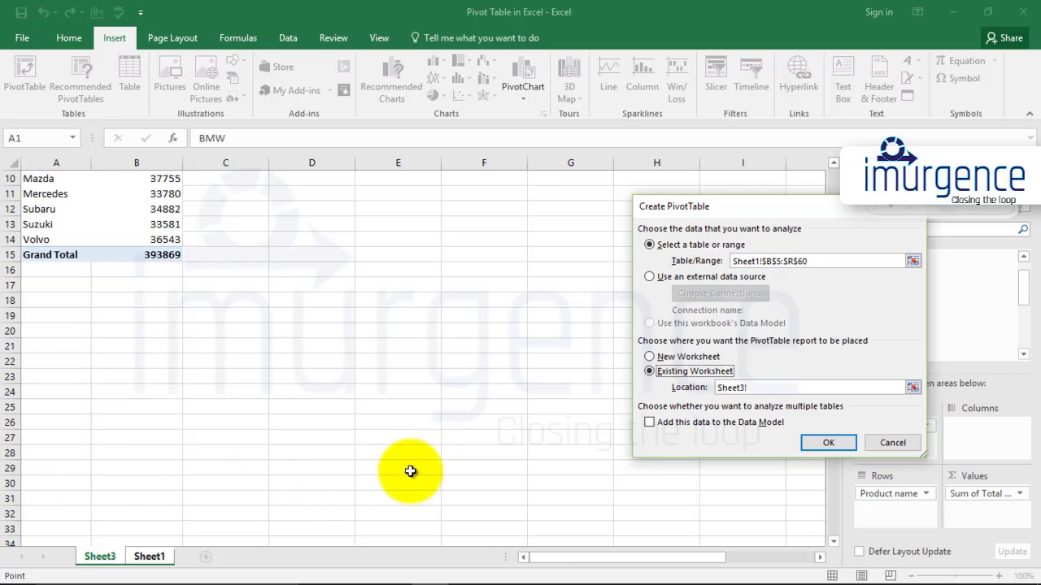
pyautogui.click(65, 422)
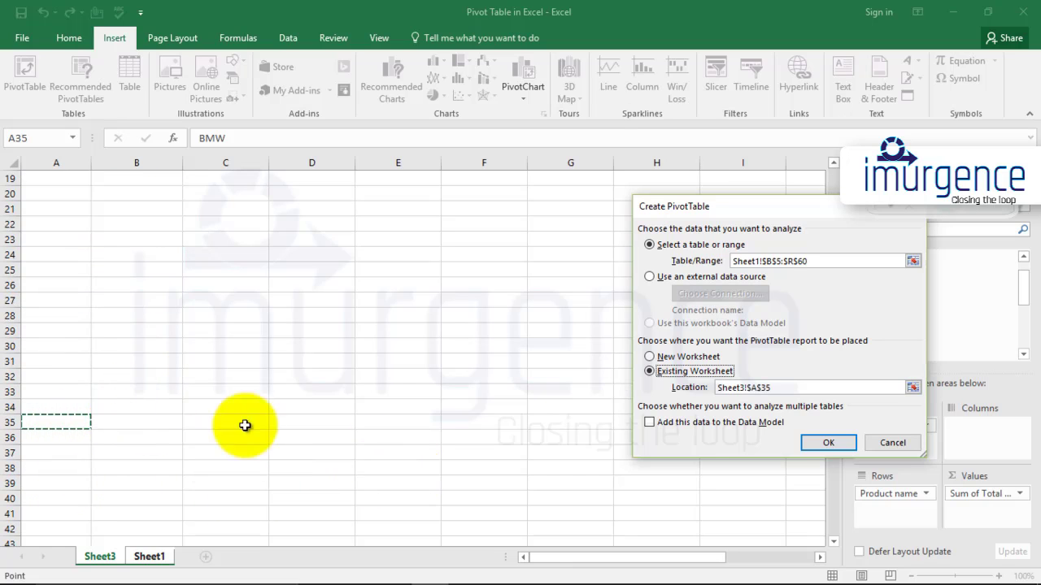
pyautogui.click(828, 442)
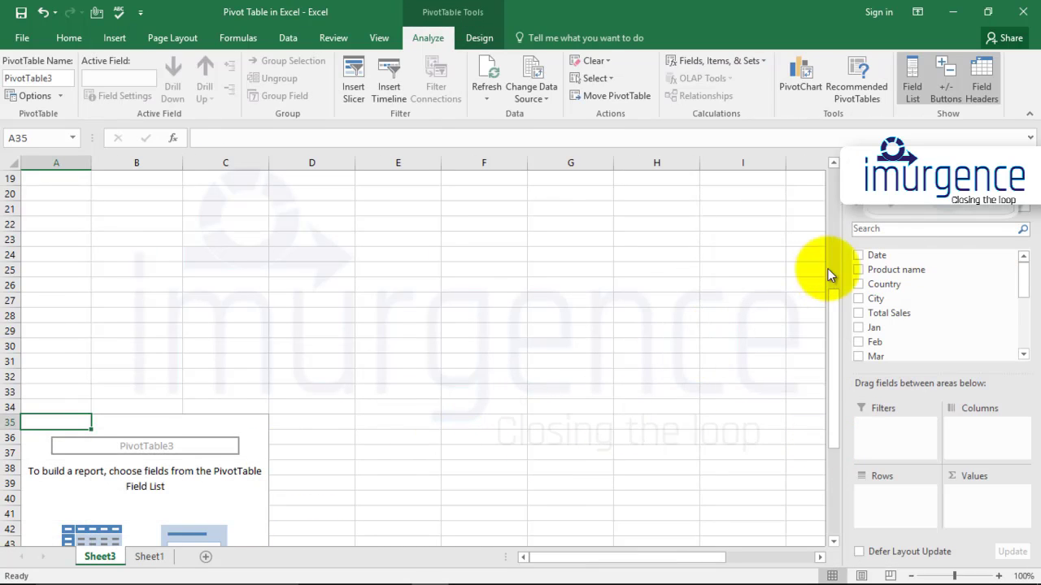
# Put Date in the rows and Total Sales in the values of the new pivot table
pyautogui.moveTo(874, 255); pyautogui.dragTo(886, 504)
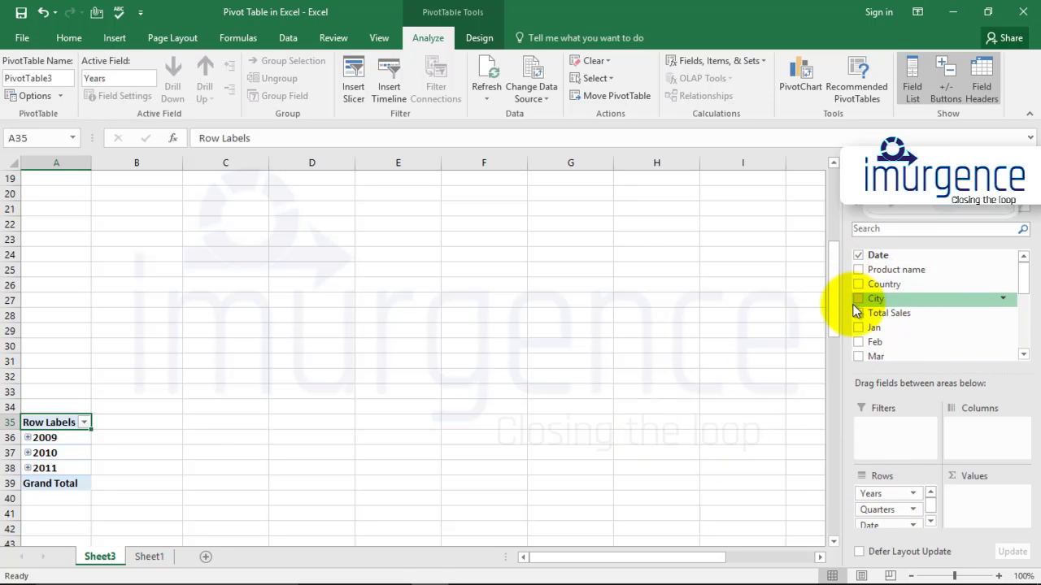
pyautogui.moveTo(859, 313); pyautogui.dragTo(974, 504)
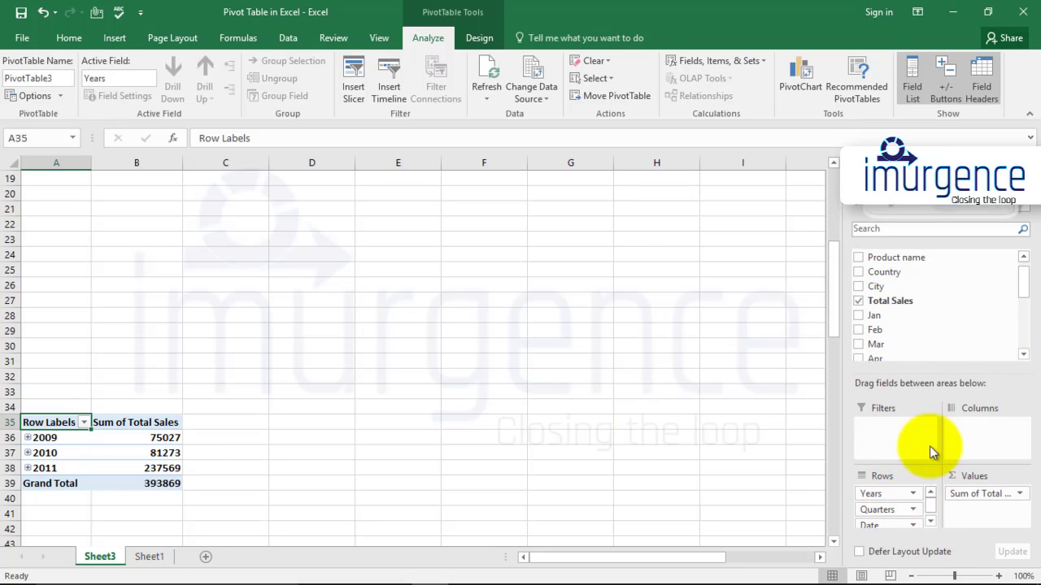
# Expand the years 2009, 2010 and 2011 and all their quarters down to the individual months
pyautogui.click(28, 437)
pyautogui.scroll(-1, 97, 426)
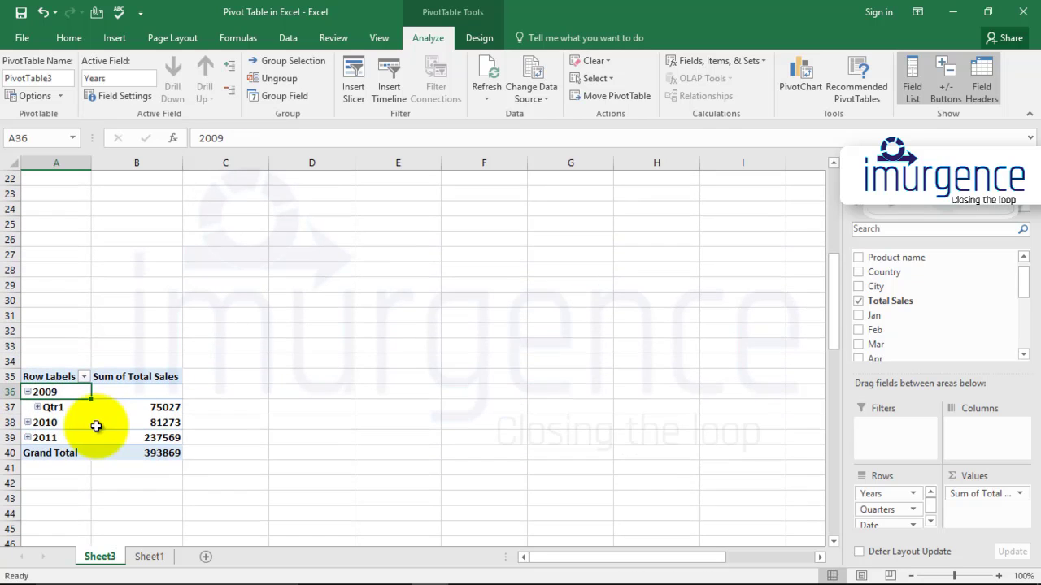
pyautogui.click(38, 408)
pyautogui.scroll(-1, 29, 404)
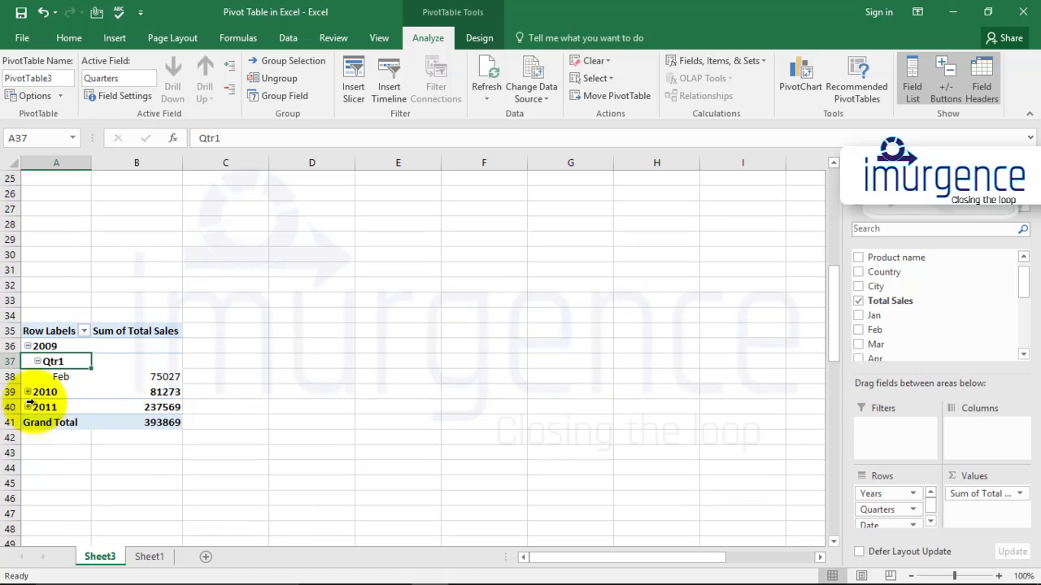
pyautogui.click(28, 392)
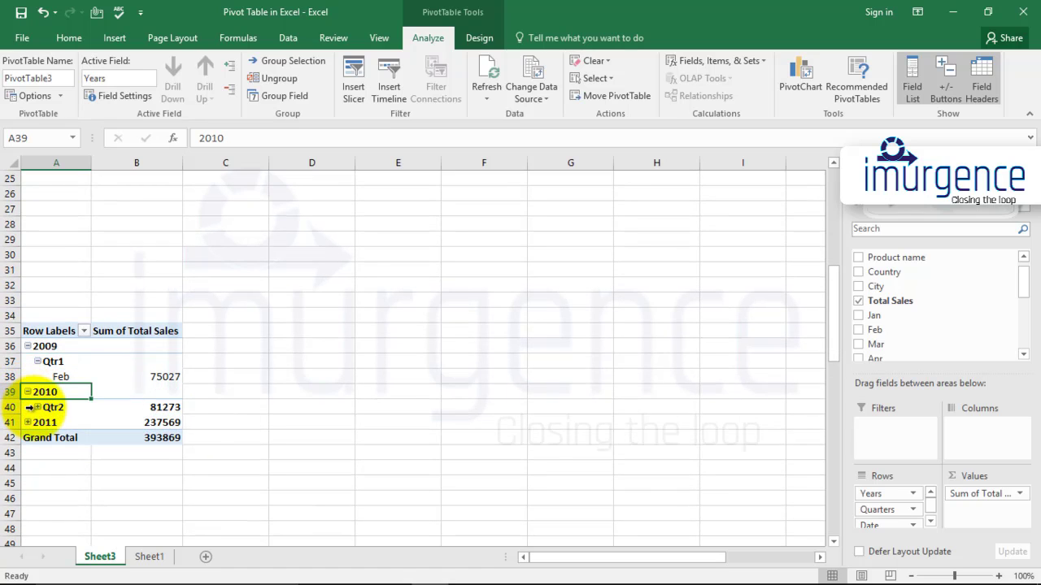
pyautogui.click(37, 408)
pyautogui.click(28, 437)
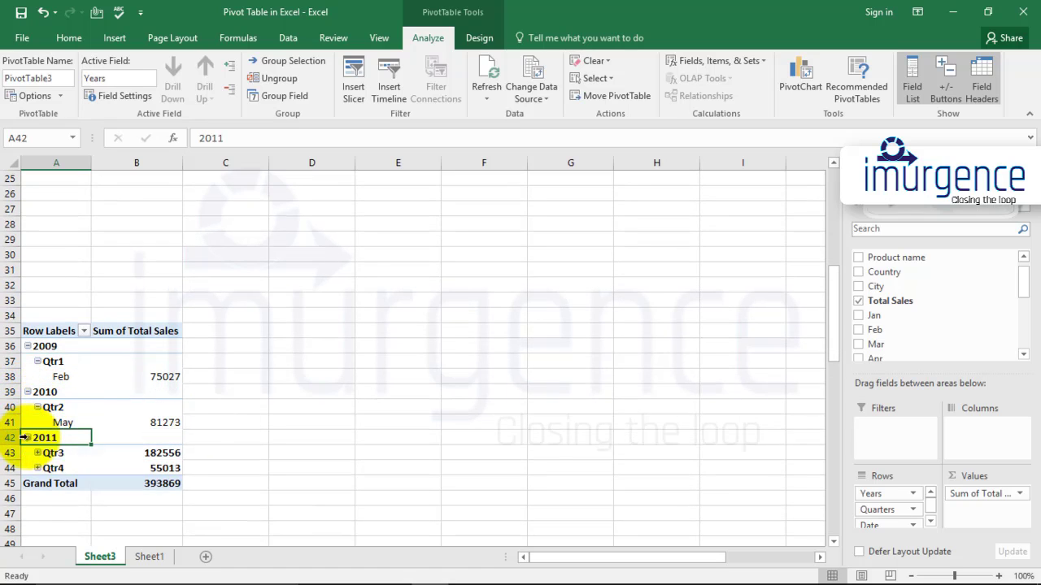
pyautogui.click(37, 453)
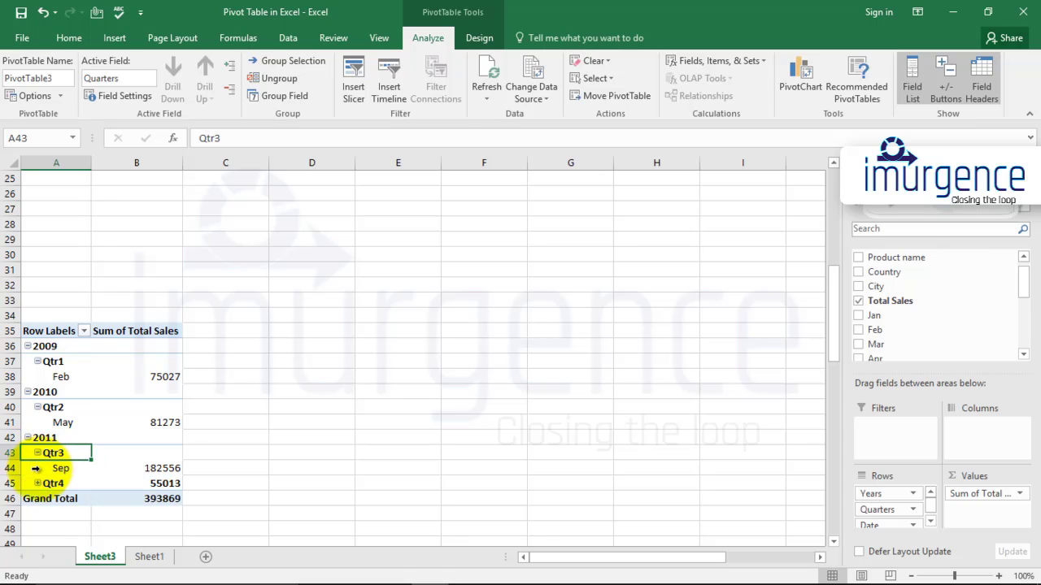
pyautogui.click(36, 484)
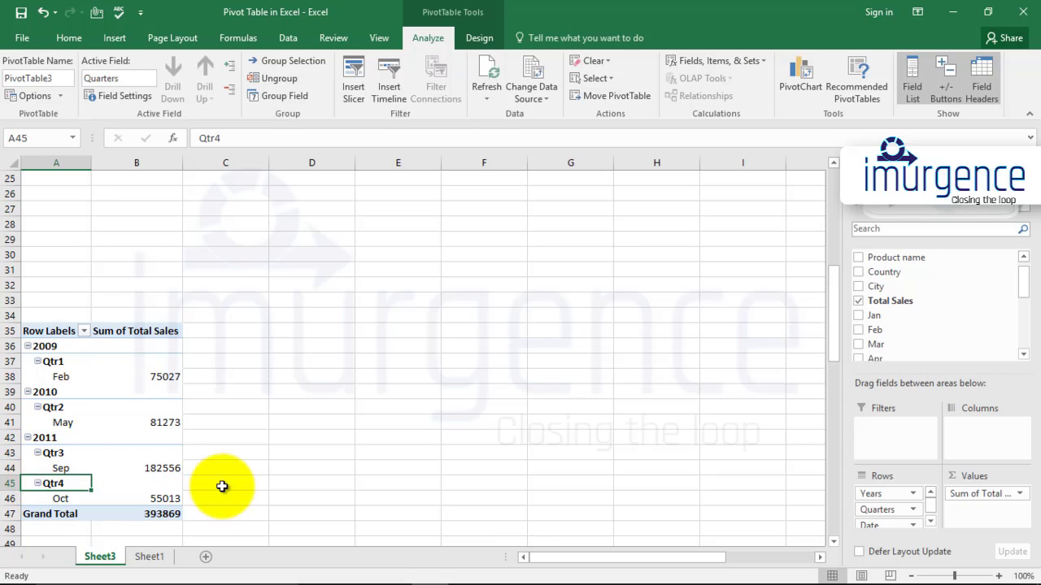
# Return to the source data on Sheet1 and view it from its title row
pyautogui.scroll(8, 279, 449)
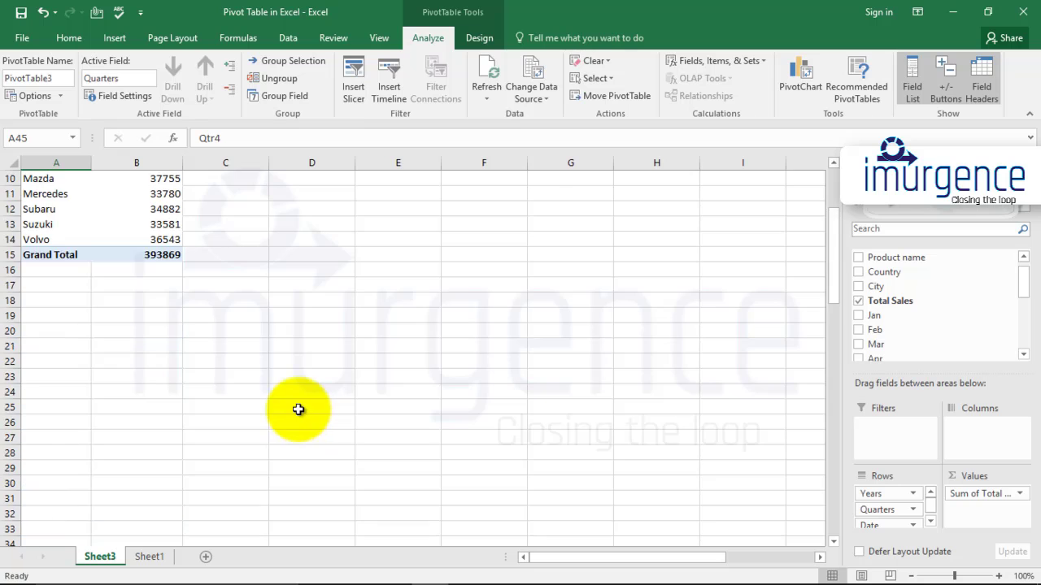
pyautogui.click(147, 561)
pyautogui.scroll(1, 211, 378)
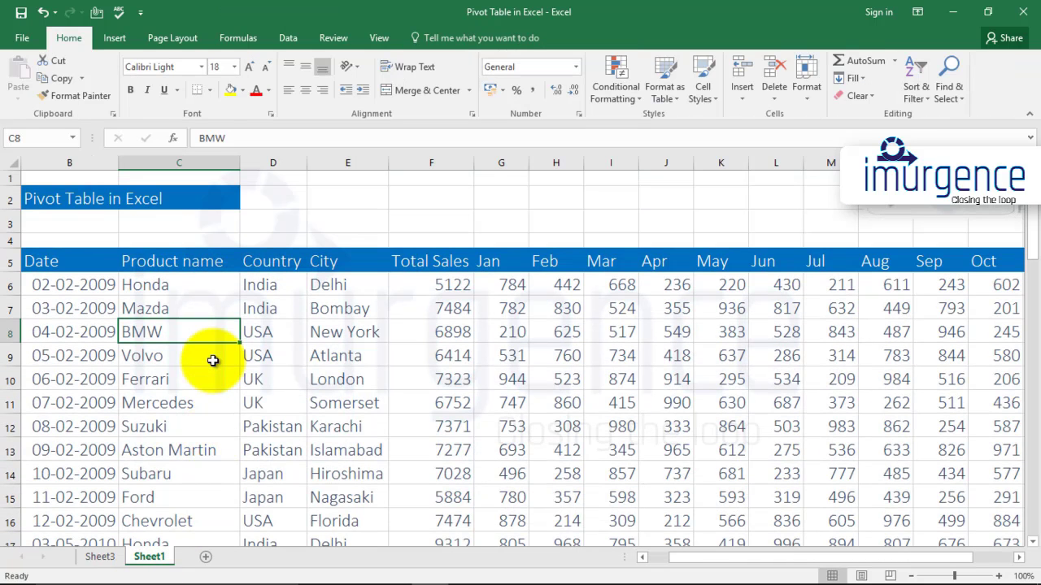